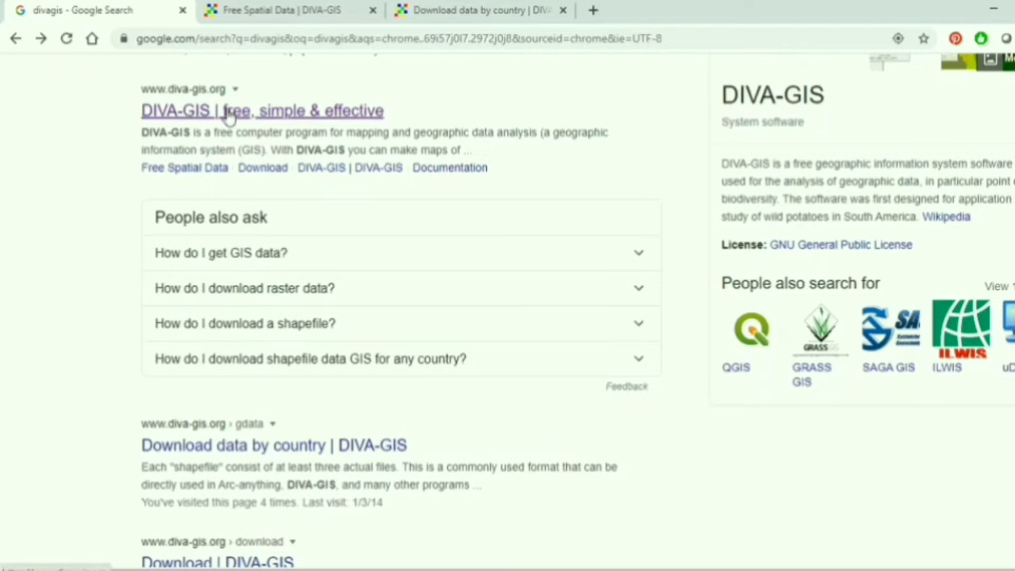
Request India's Administrative areas data from the DIVA-GIS Download data by country page.
{"action": "left_click", "coordinate": [266, 17]}
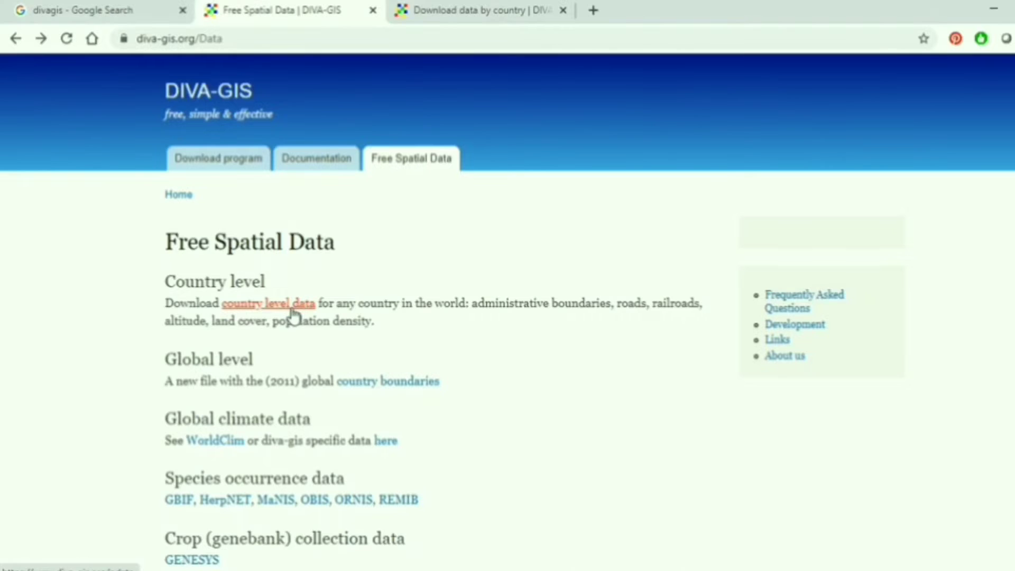
{"action": "left_click", "coordinate": [441, 13]}
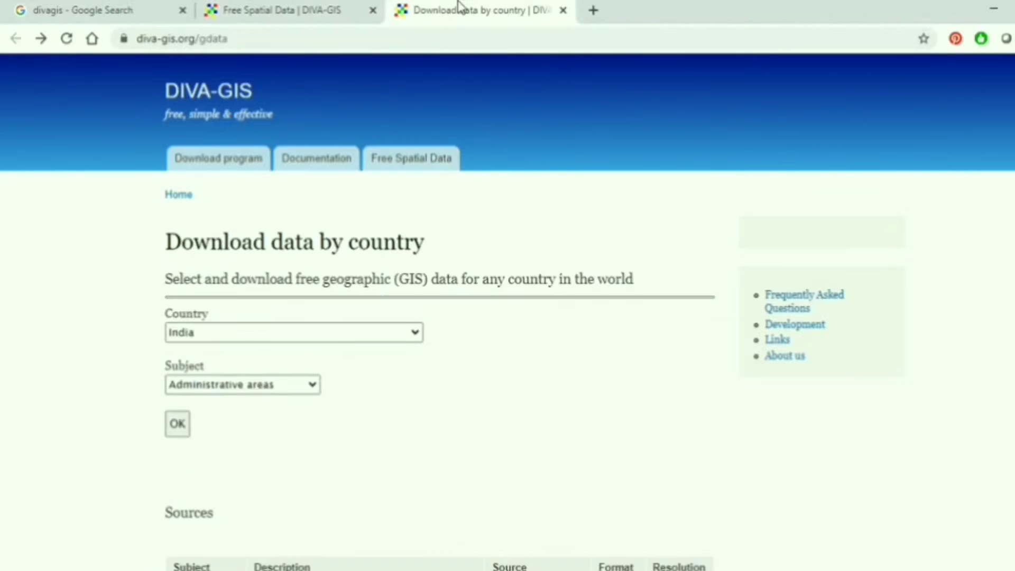
{"action": "scroll", "coordinate": [280, 375], "scroll_direction": "down", "scroll_amount": 1}
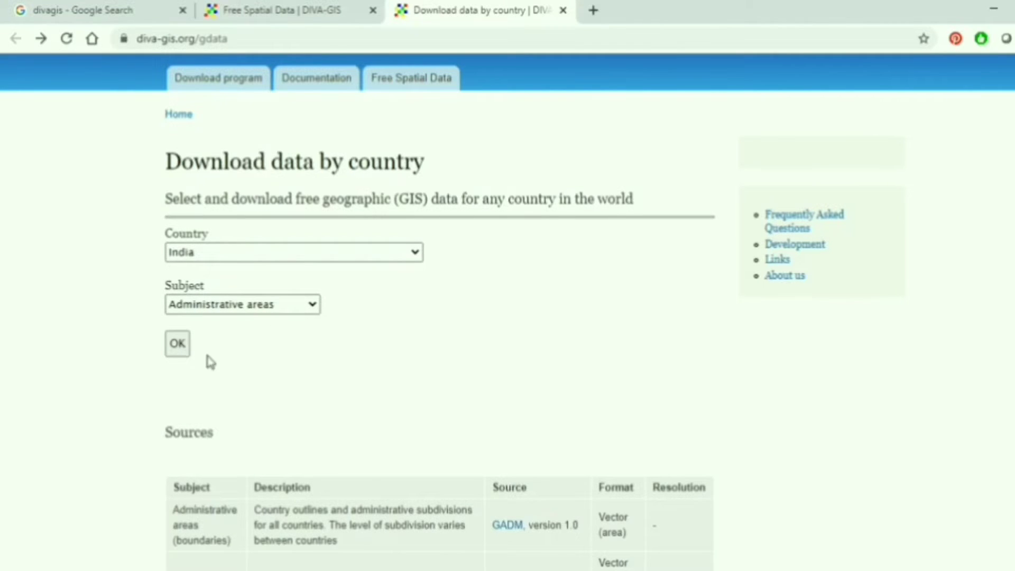
{"action": "left_click", "coordinate": [177, 344]}
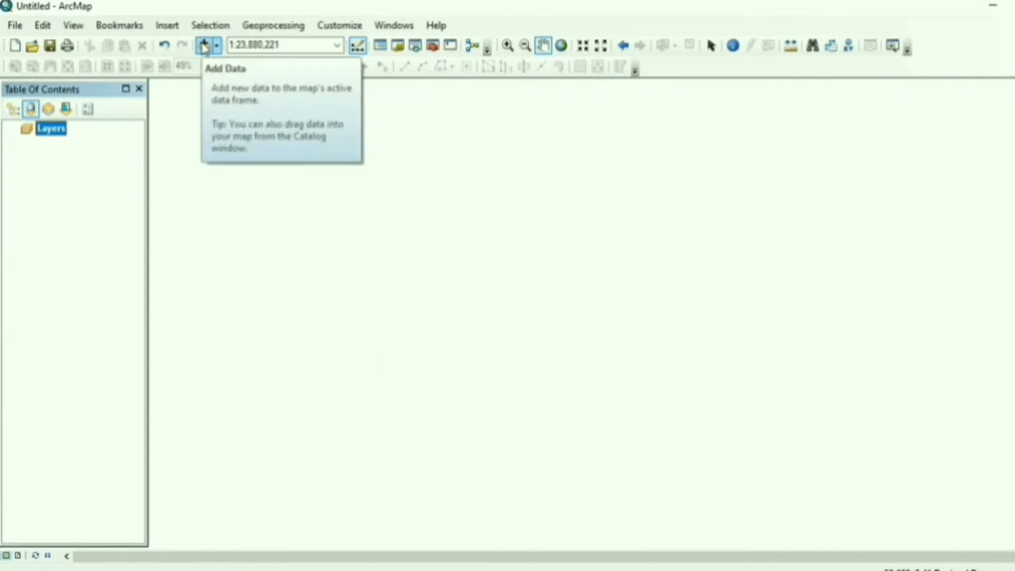
Add Admin2.shp from the India Shape File folder to the map.
{"action": "left_click", "coordinate": [204, 45]}
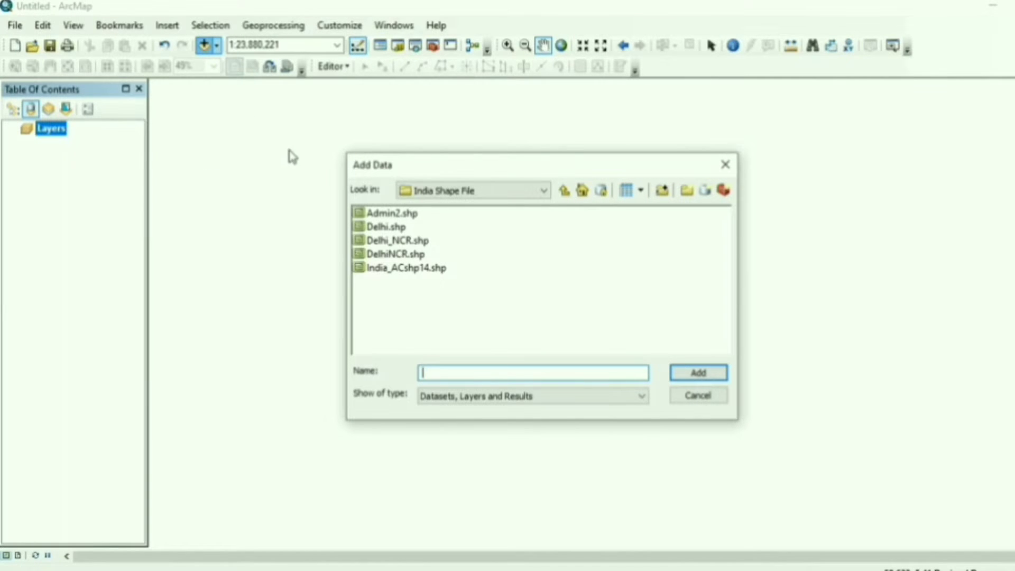
{"action": "left_click", "coordinate": [394, 213]}
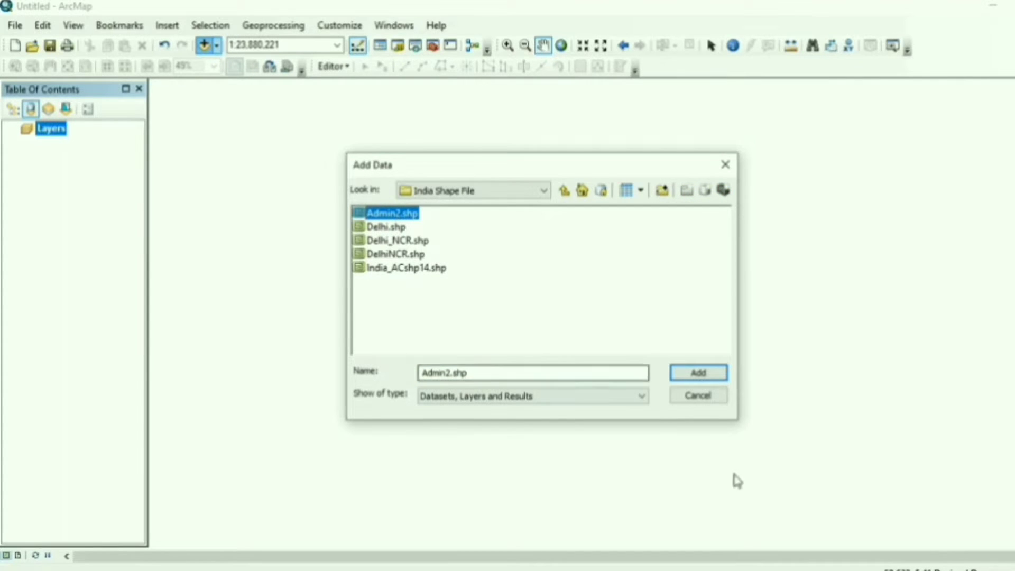
{"action": "left_click", "coordinate": [710, 374]}
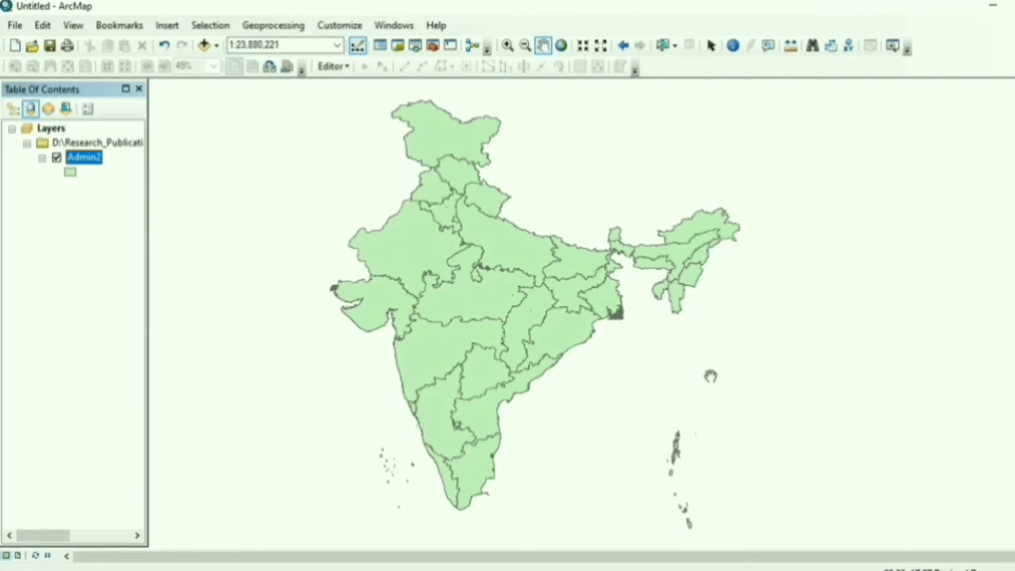
Open the Admin2 attribute table listing the 36 states by ST_NM.
{"action": "right_click", "coordinate": [81, 162]}
{"action": "left_click", "coordinate": [134, 210]}
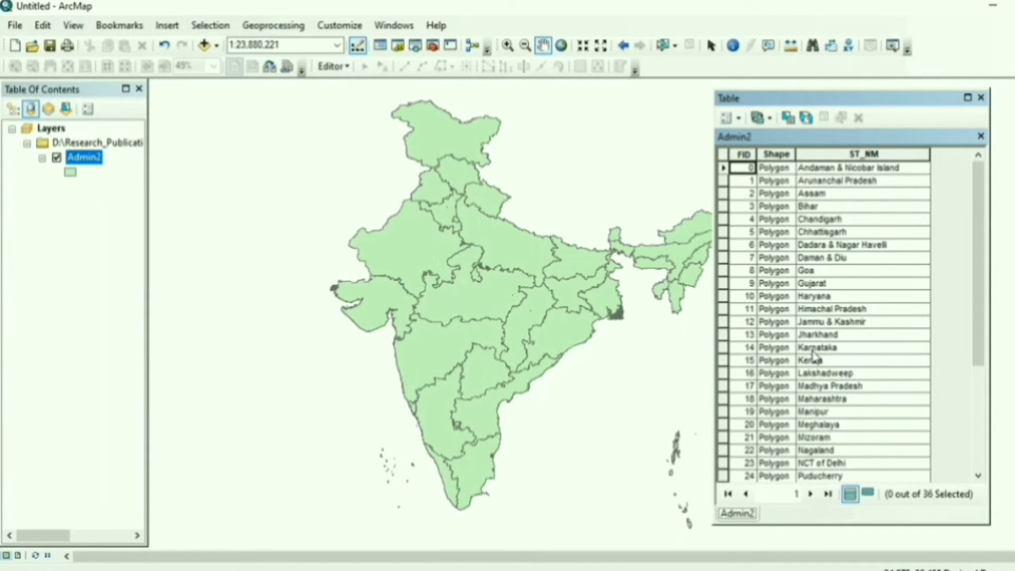
{"action": "mouse_move", "coordinate": [982, 257]}
{"action": "left_mouse_down"}
{"action": "mouse_move", "coordinate": [987, 375]}
{"action": "mouse_move", "coordinate": [983, 245]}
{"action": "left_mouse_up"}
{"action": "left_click", "coordinate": [739, 118]}
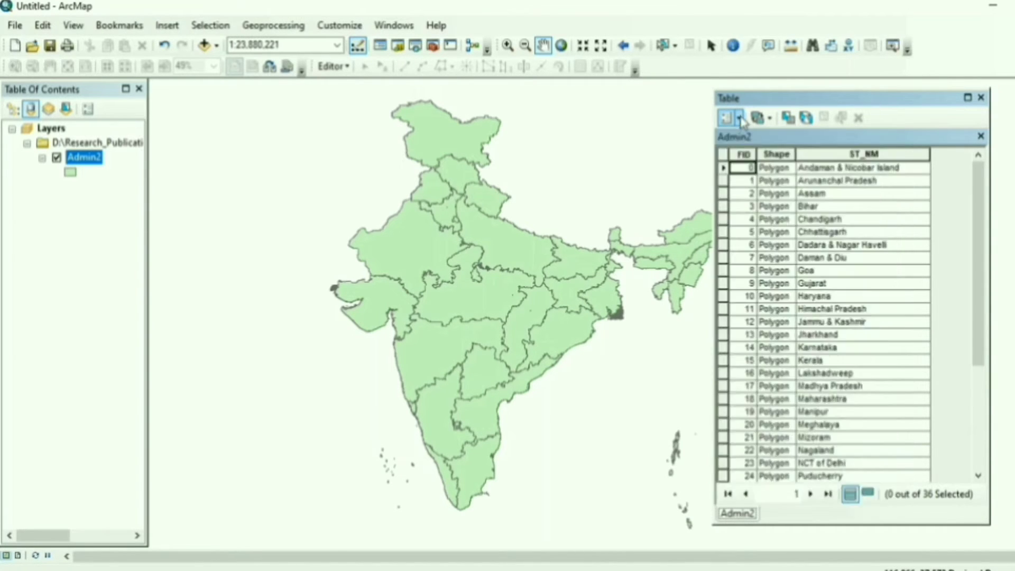
In Select by Attributes, add the ST_NM field and list its unique state values.
{"action": "left_click", "coordinate": [760, 157]}
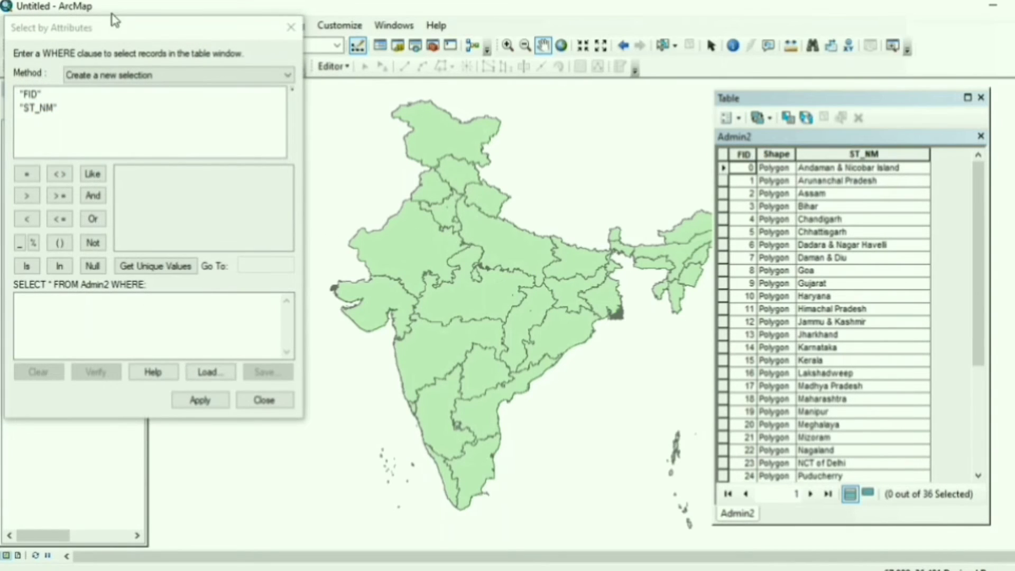
{"action": "left_click_drag", "start_coordinate": [117, 25], "coordinate": [206, 47]}
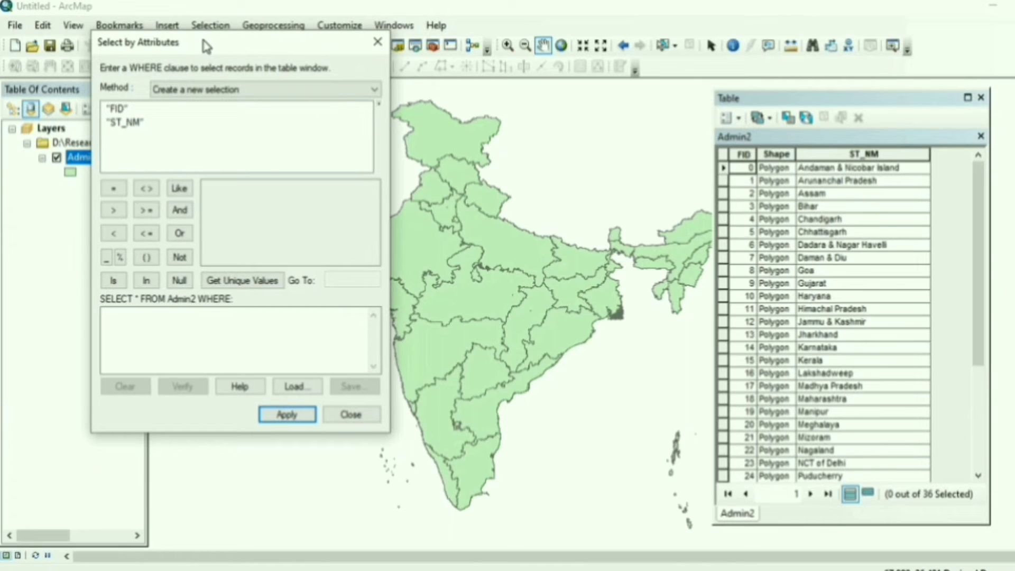
{"action": "double_click", "coordinate": [127, 123]}
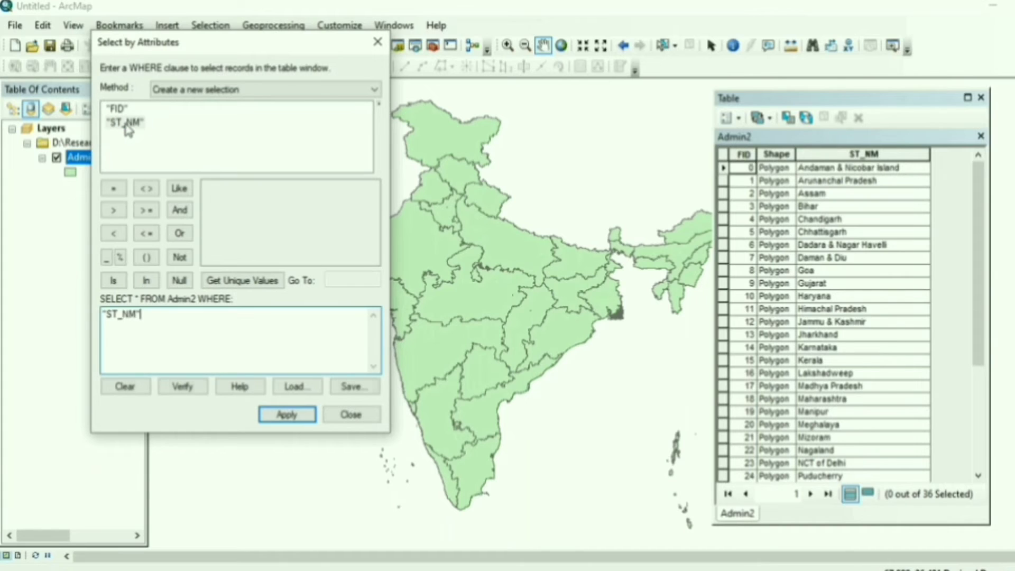
{"action": "left_click", "coordinate": [253, 282]}
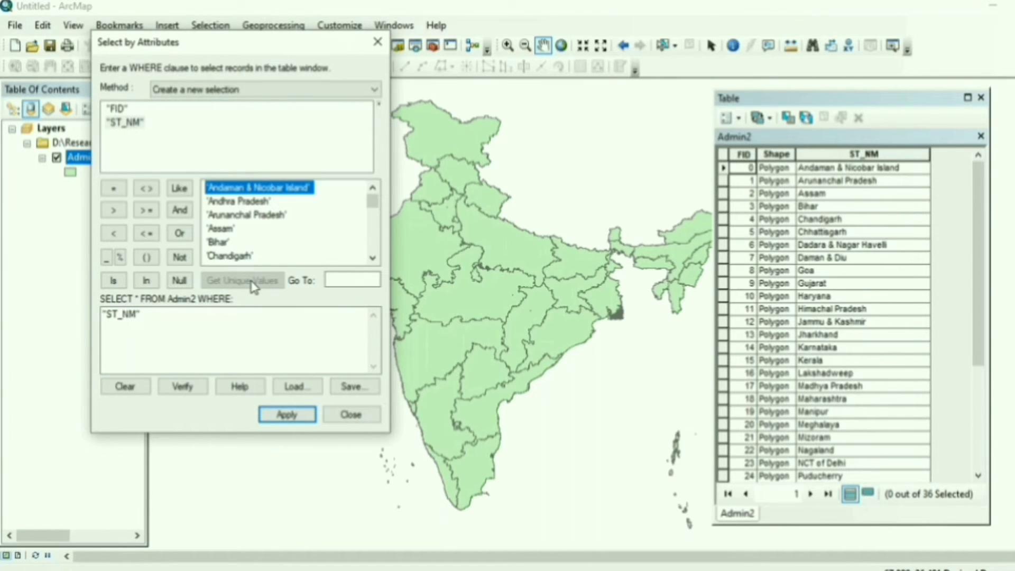
{"action": "scroll", "coordinate": [259, 207], "scroll_direction": "down", "scroll_amount": 8}
{"action": "scroll", "coordinate": [258, 216], "scroll_direction": "down", "scroll_amount": 2}
{"action": "scroll", "coordinate": [257, 215], "scroll_direction": "up", "scroll_amount": 10}
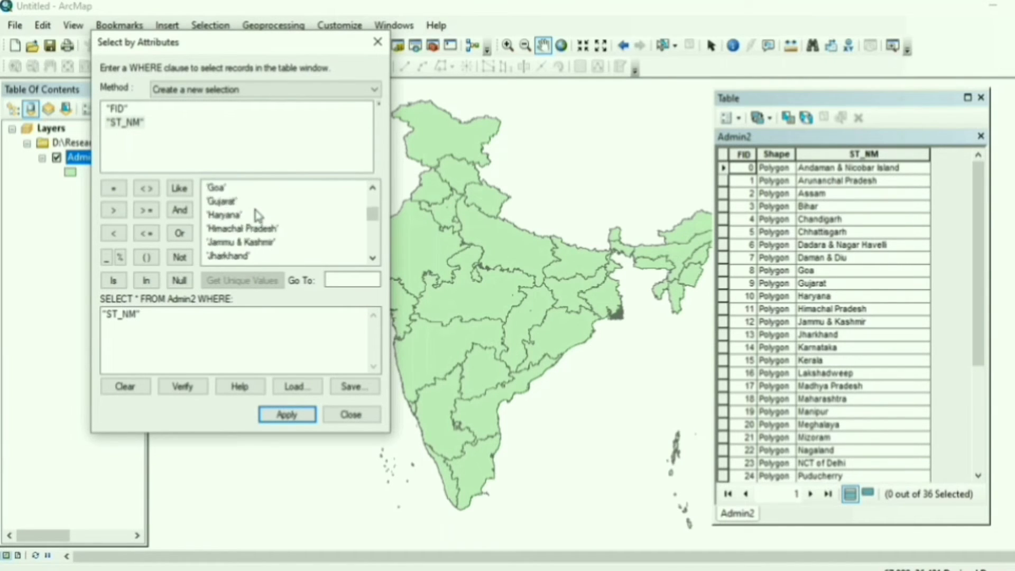
{"action": "key", "text": "Home"}
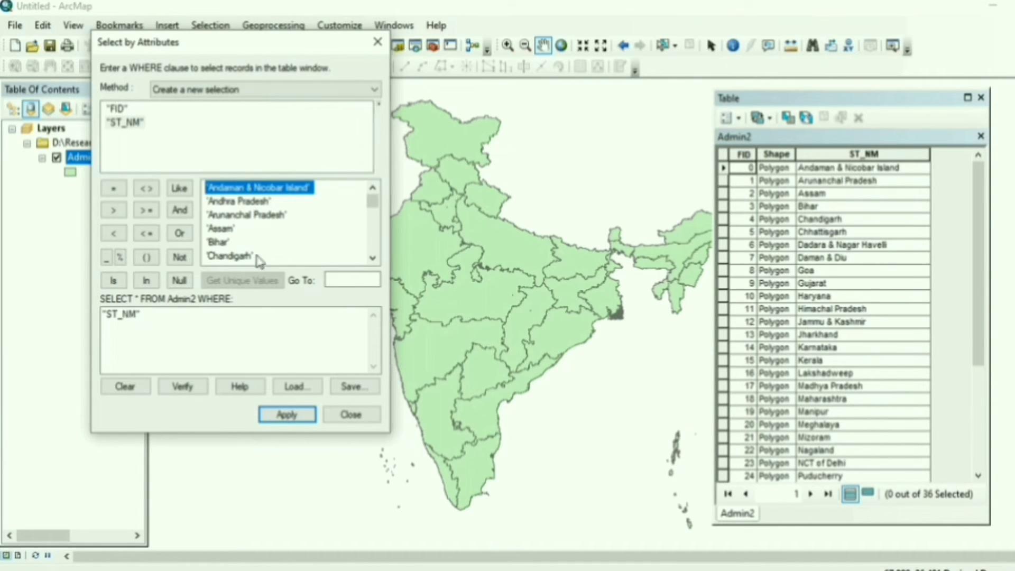
Complete the query "ST_NM" = 'NCT of Delhi' and apply it to select Delhi.
{"action": "left_click", "coordinate": [114, 189]}
{"action": "scroll", "coordinate": [286, 224], "scroll_direction": "down", "scroll_amount": 4}
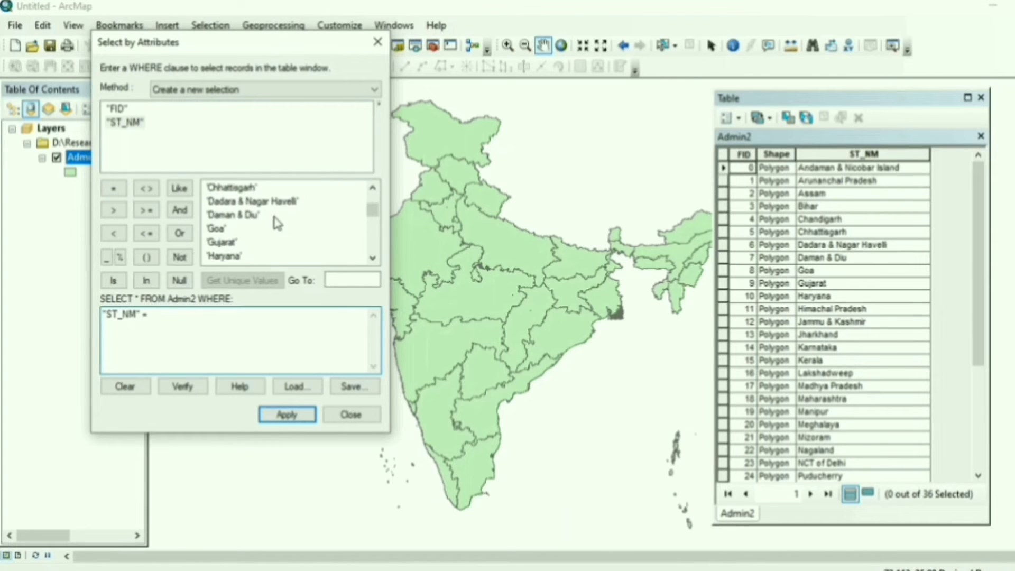
{"action": "scroll", "coordinate": [278, 223], "scroll_direction": "down", "scroll_amount": 6}
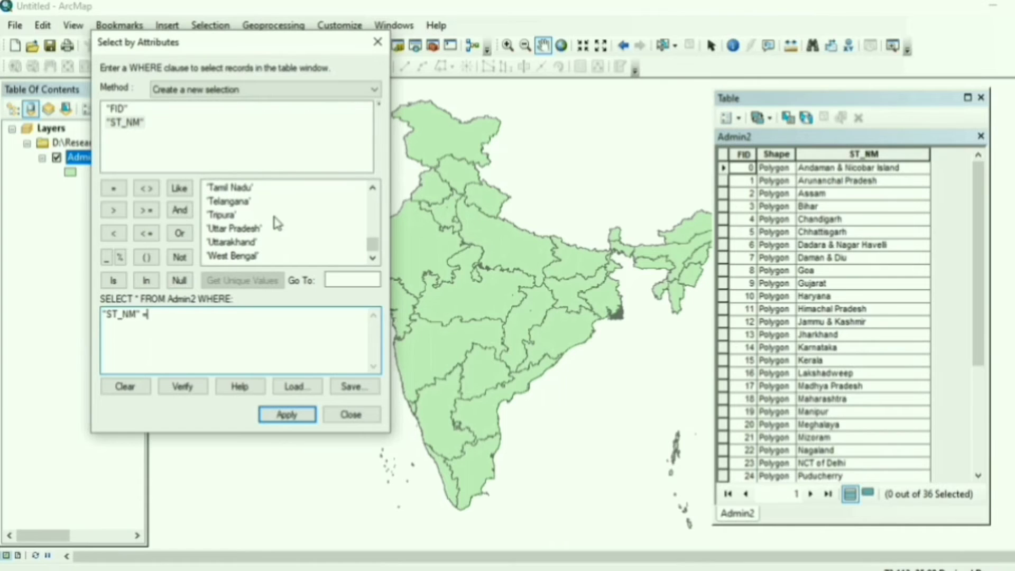
{"action": "left_click_drag", "start_coordinate": [376, 250], "coordinate": [374, 232]}
{"action": "double_click", "coordinate": [235, 215]}
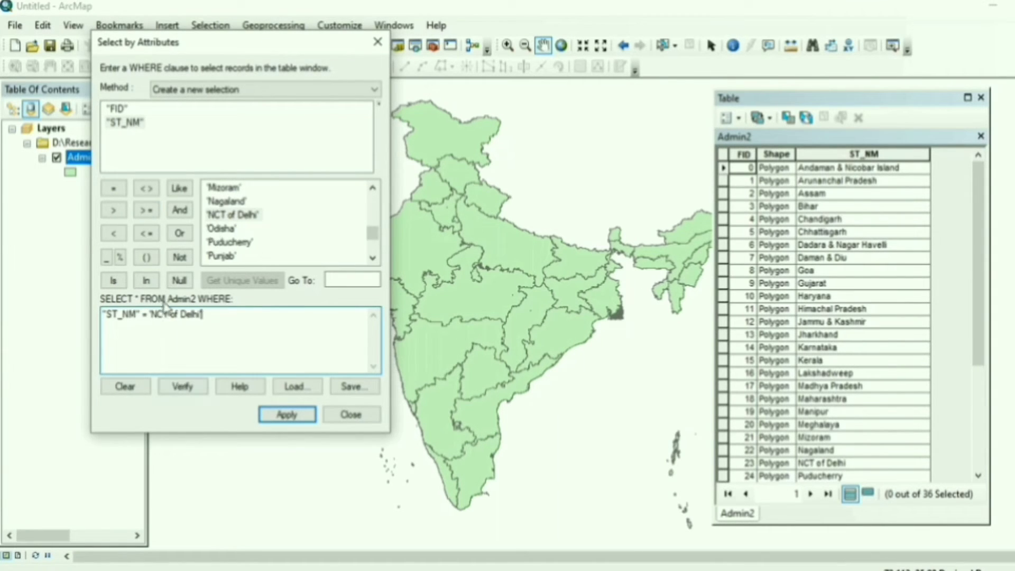
{"action": "left_click", "coordinate": [286, 418]}
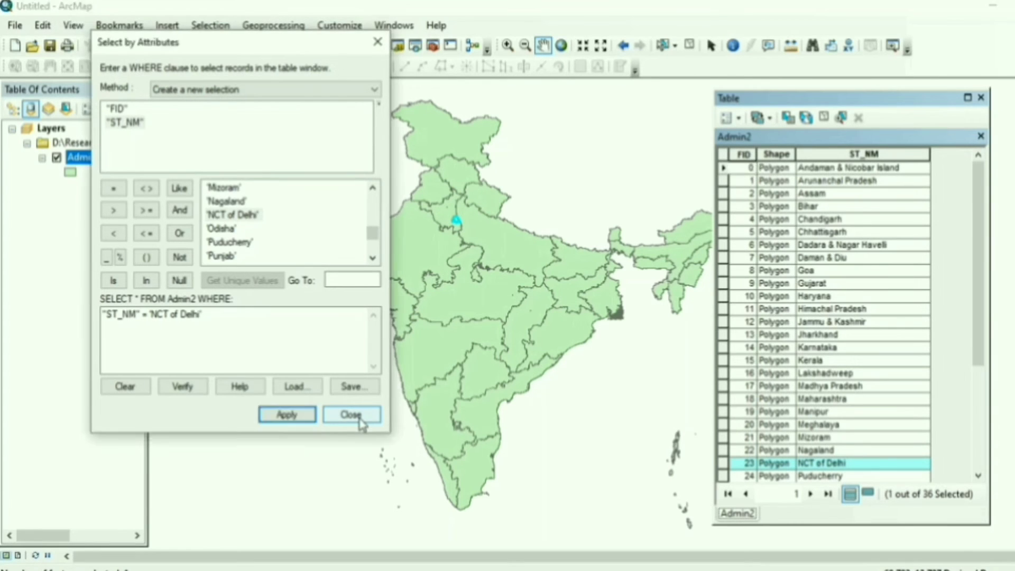
Create a layer from the selected Delhi feature, hide Admin2, and close the attribute table.
{"action": "left_click", "coordinate": [350, 414]}
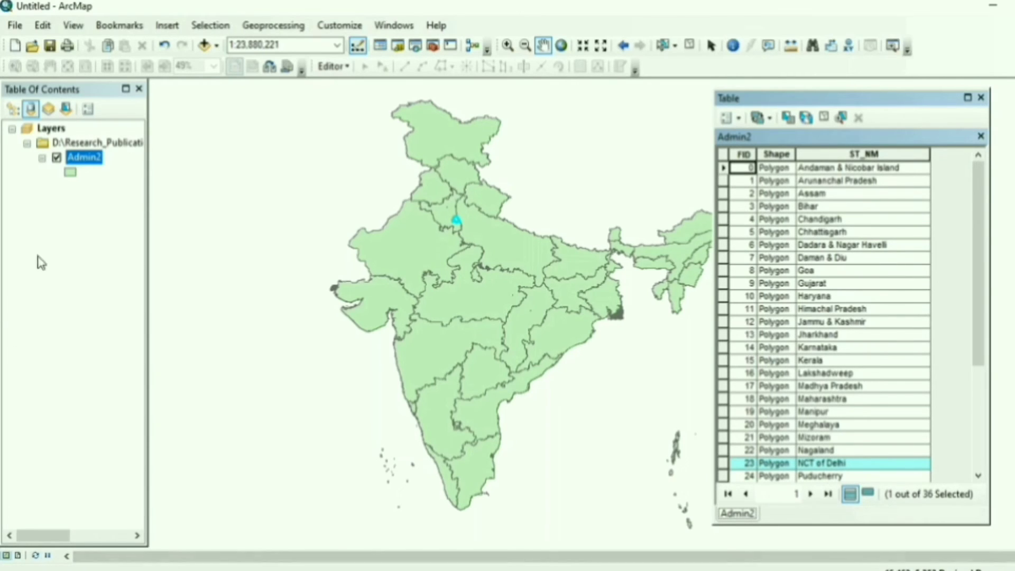
{"action": "right_click", "coordinate": [77, 157]}
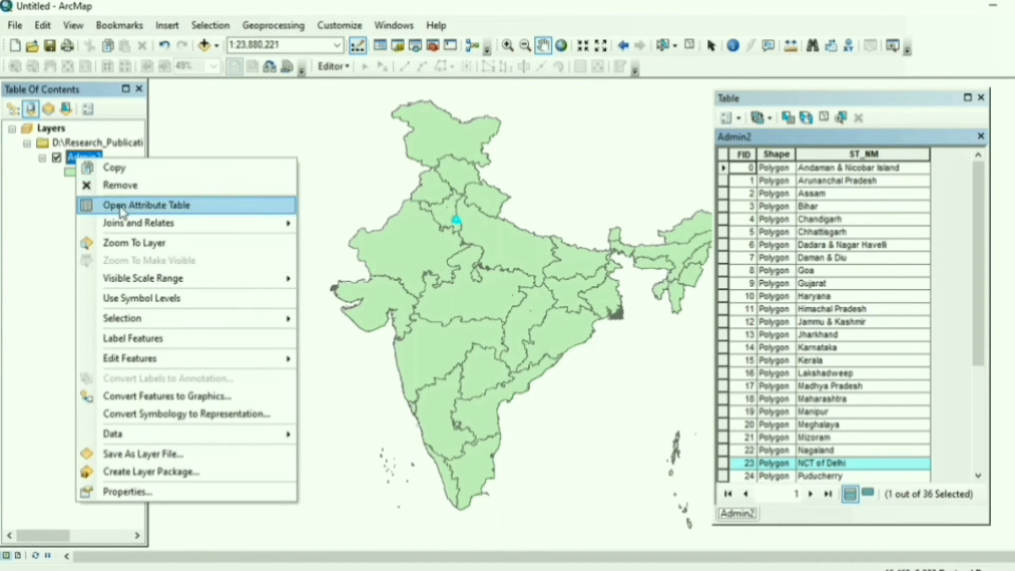
{"action": "mouse_move", "coordinate": [153, 322]}
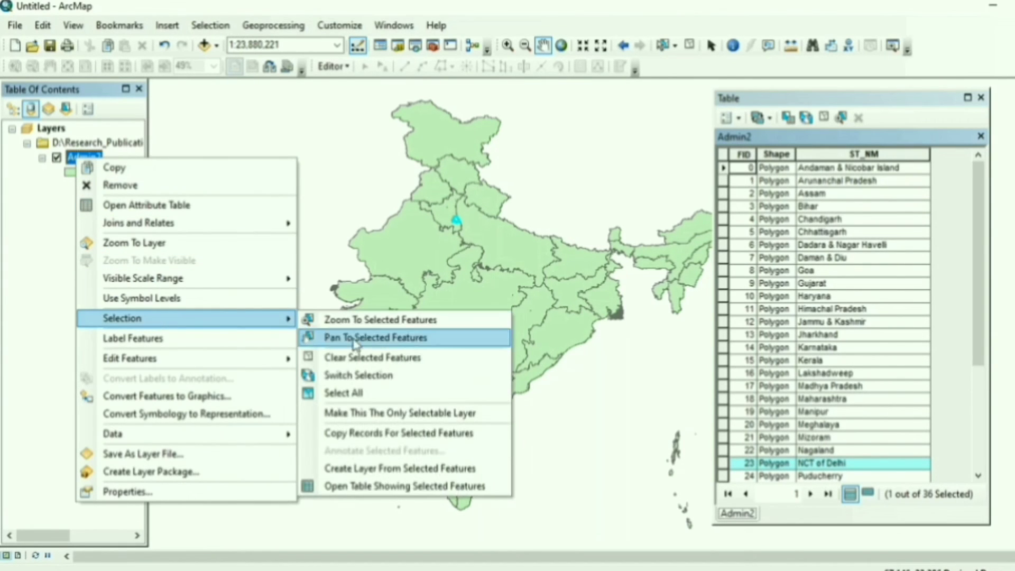
{"action": "left_click", "coordinate": [406, 469]}
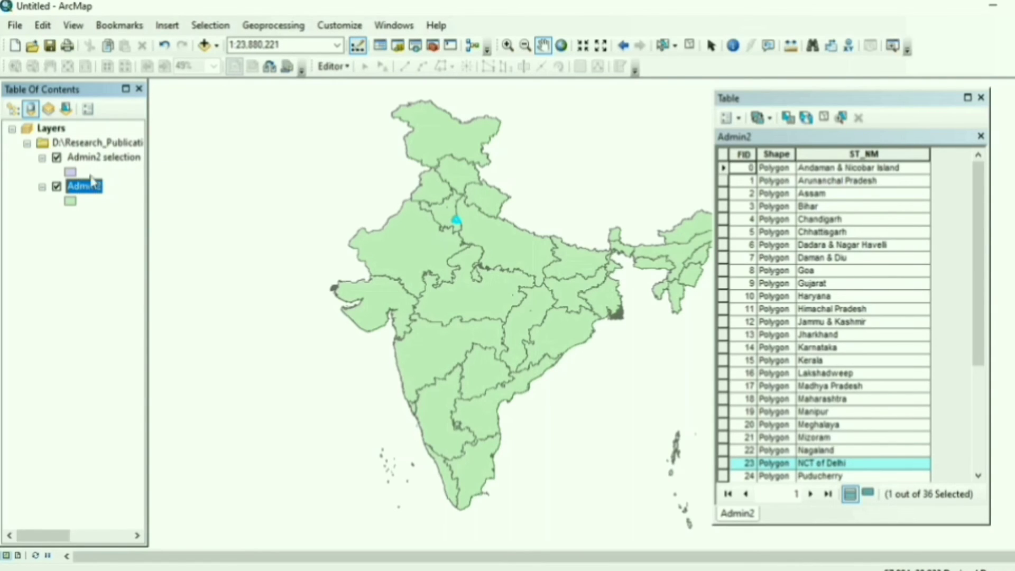
{"action": "left_click", "coordinate": [57, 186]}
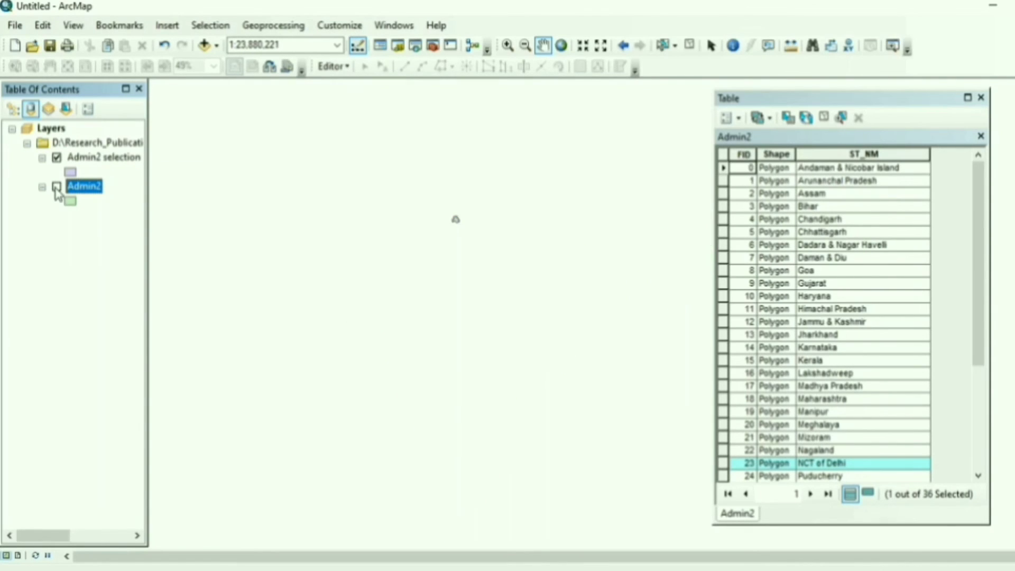
{"action": "left_click", "coordinate": [981, 98]}
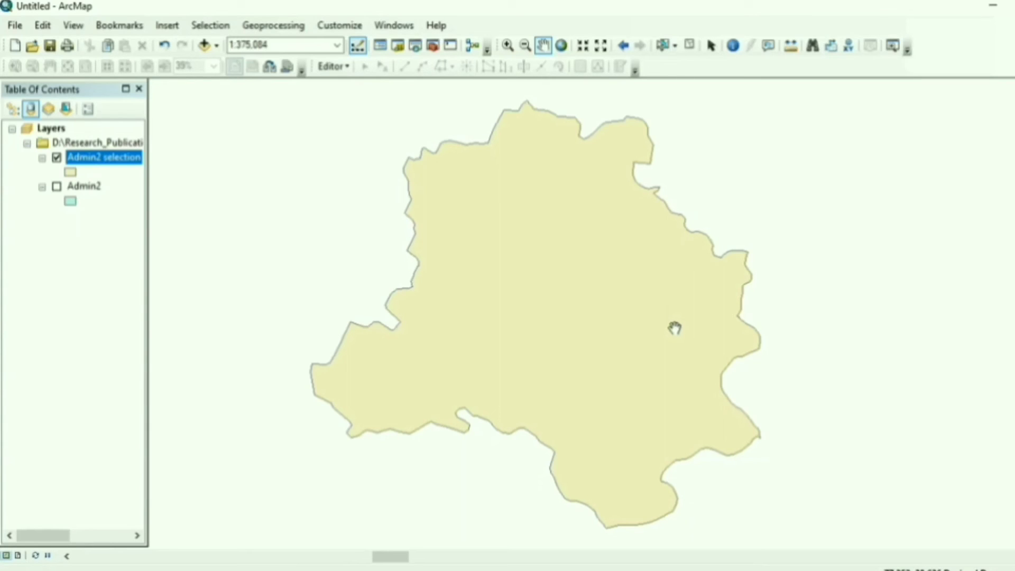
Export the Admin2 selection layer as D:\Delhi.shp.
{"action": "right_click", "coordinate": [104, 158]}
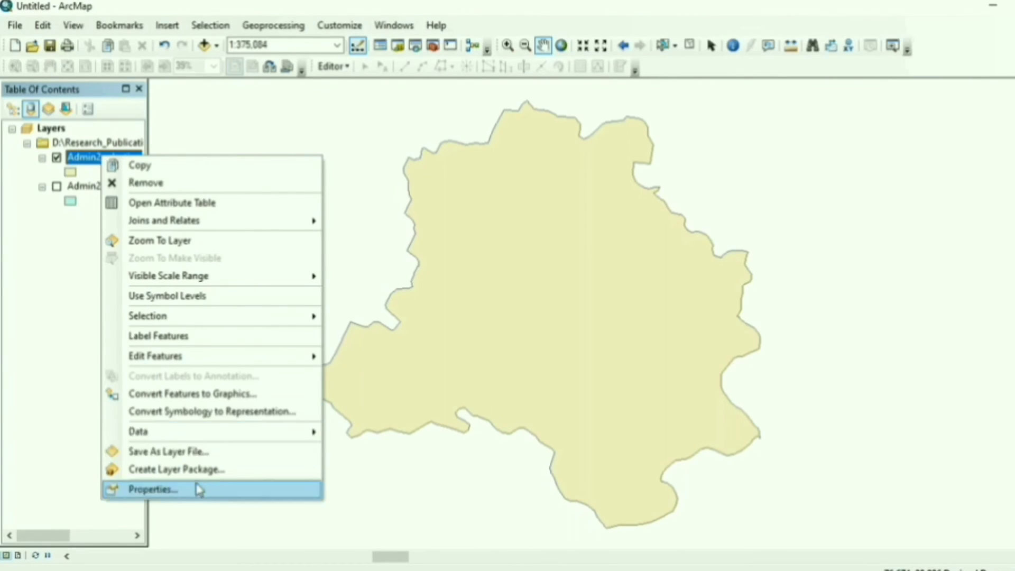
{"action": "mouse_move", "coordinate": [209, 436]}
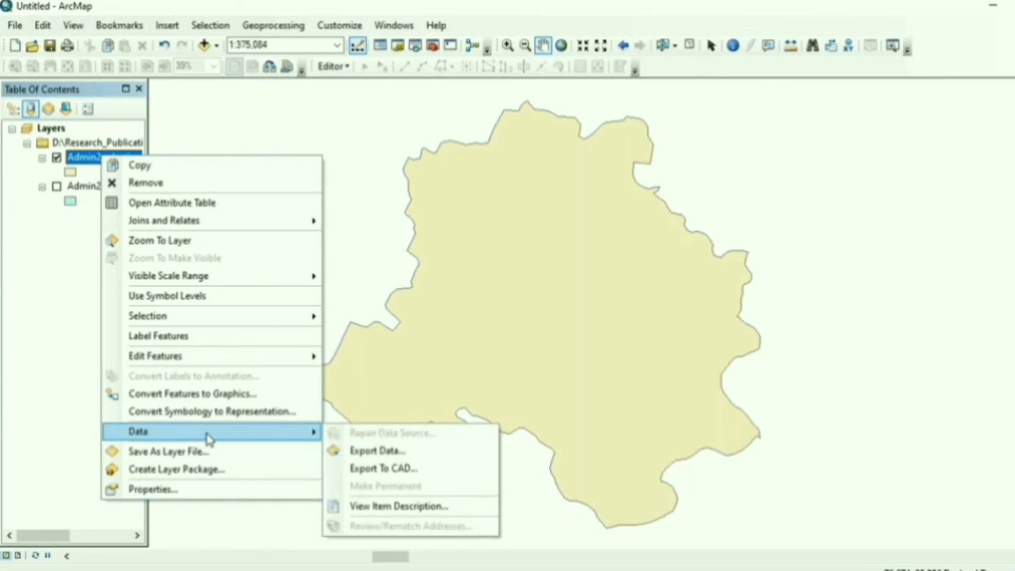
{"action": "left_click", "coordinate": [382, 453]}
{"action": "left_click", "coordinate": [677, 323]}
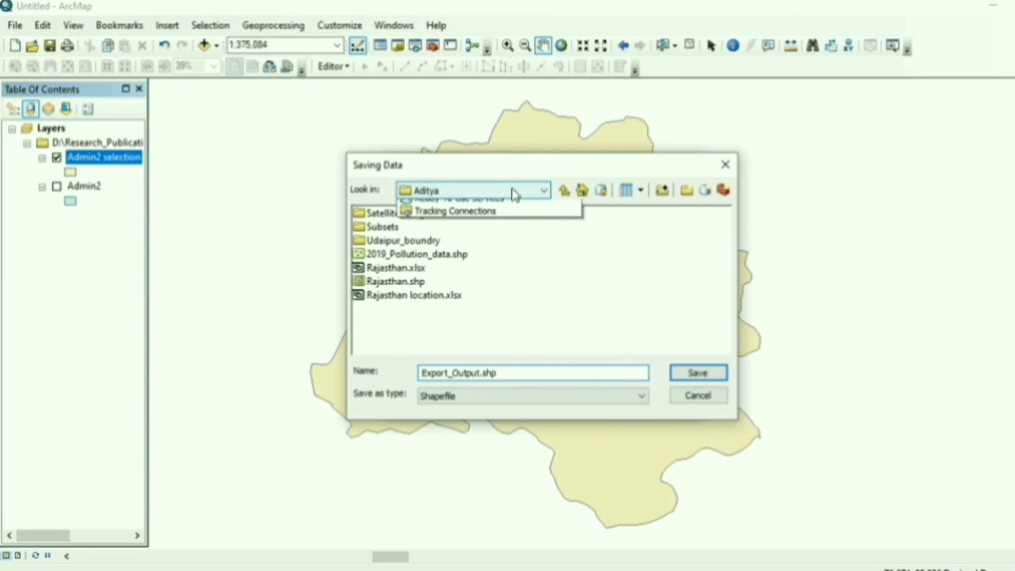
{"action": "left_click", "coordinate": [514, 192]}
{"action": "left_click", "coordinate": [460, 258]}
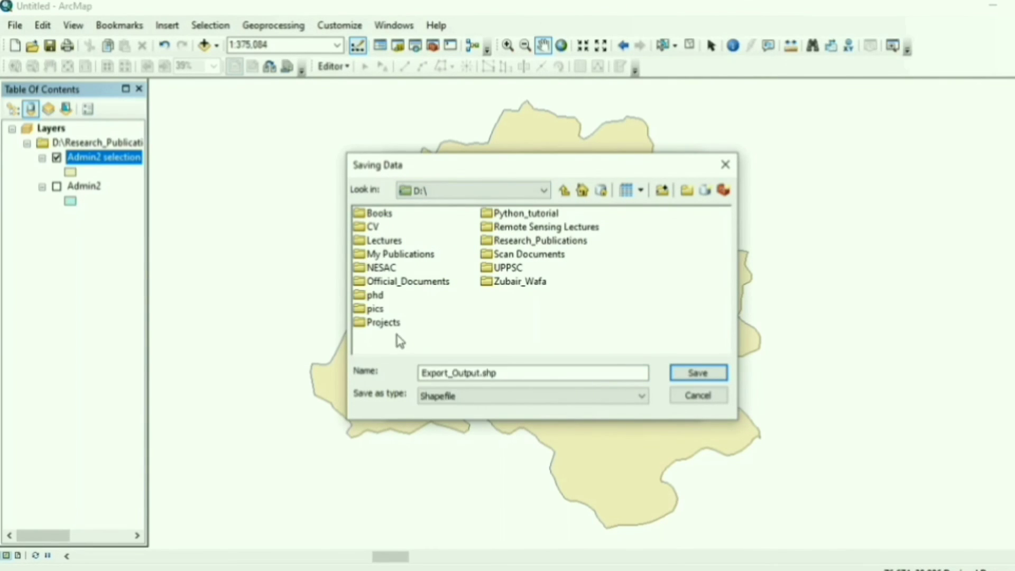
{"action": "left_click", "coordinate": [478, 373]}
{"action": "key", "text": "Delete"}
{"action": "key", "text": "BackSpace"}
{"action": "key", "text": "BackSpace"}
{"action": "key", "text": "BackSpace"}
{"action": "key", "text": "BackSpace"}
{"action": "key", "text": "BackSpace"}
{"action": "key", "text": "BackSpace"}
{"action": "key", "text": "BackSpace"}
{"action": "key", "text": "BackSpace"}
{"action": "key", "text": "BackSpace"}
{"action": "key", "text": "BackSpace"}
{"action": "key", "text": "BackSpace"}
{"action": "key", "text": "BackSpace"}
{"action": "type", "text": "Delhi"}
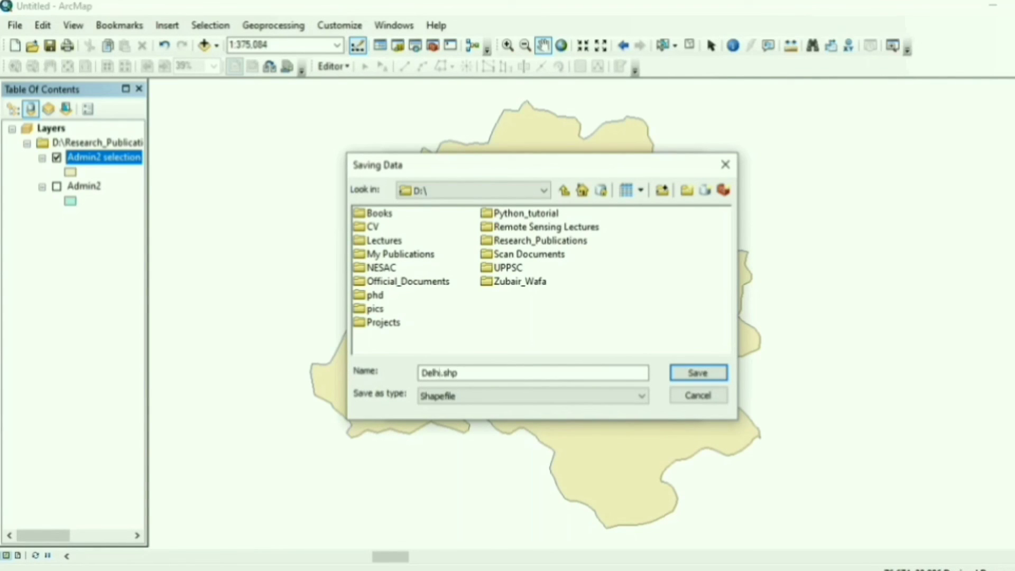
{"action": "left_click", "coordinate": [704, 377]}
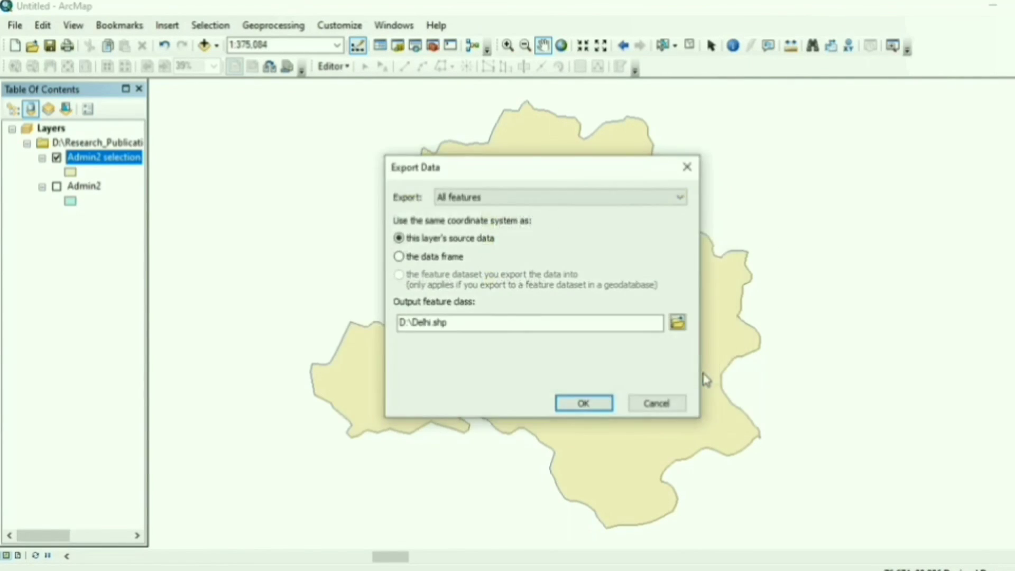
{"action": "left_click", "coordinate": [584, 405]}
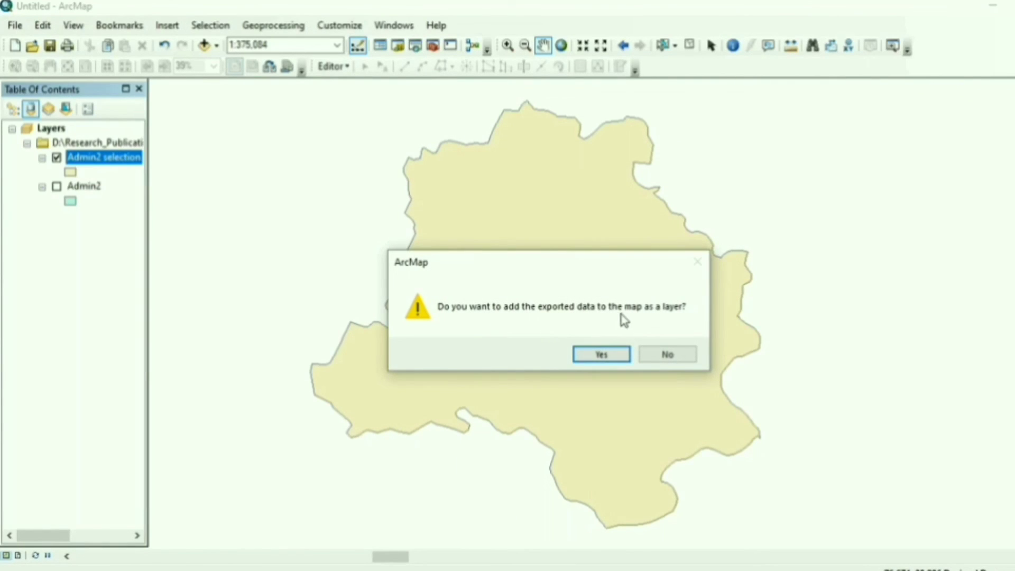
Add Delhi.shp to the map and remove the original Research_Publications layer group.
{"action": "left_click", "coordinate": [605, 358]}
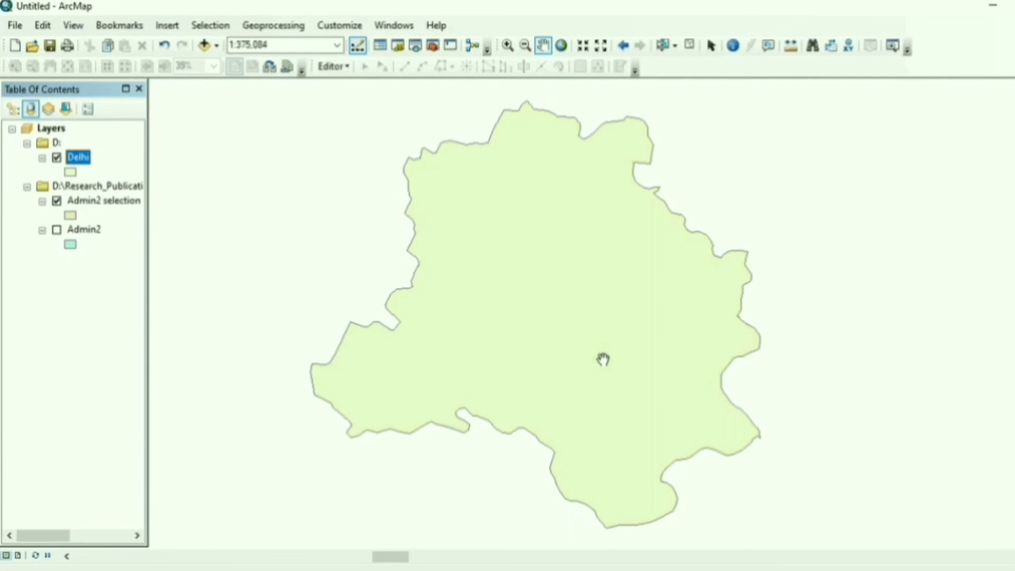
{"action": "right_click", "coordinate": [92, 191]}
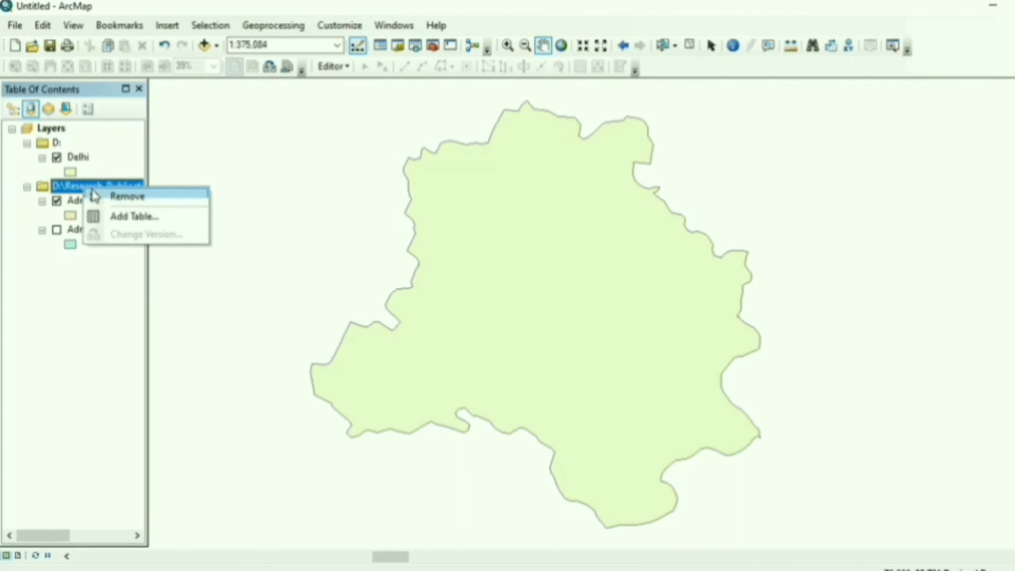
{"action": "left_click", "coordinate": [118, 200]}
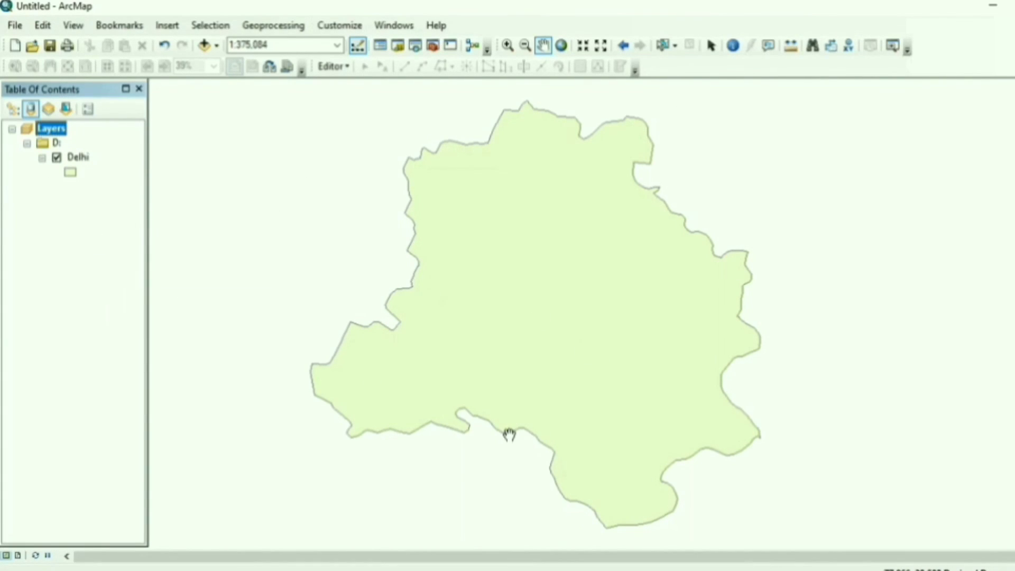